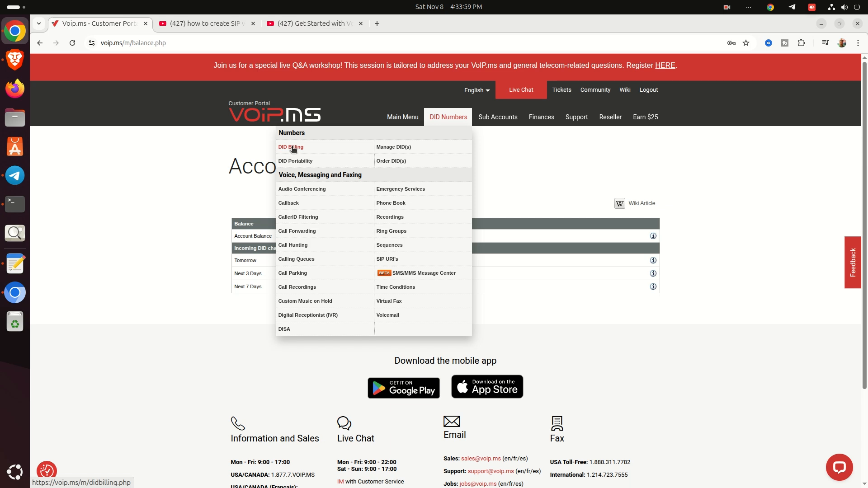
- Open the DID Billing page listing the ten Fort Lauderdale numbers with fees and rates
click(291, 148)
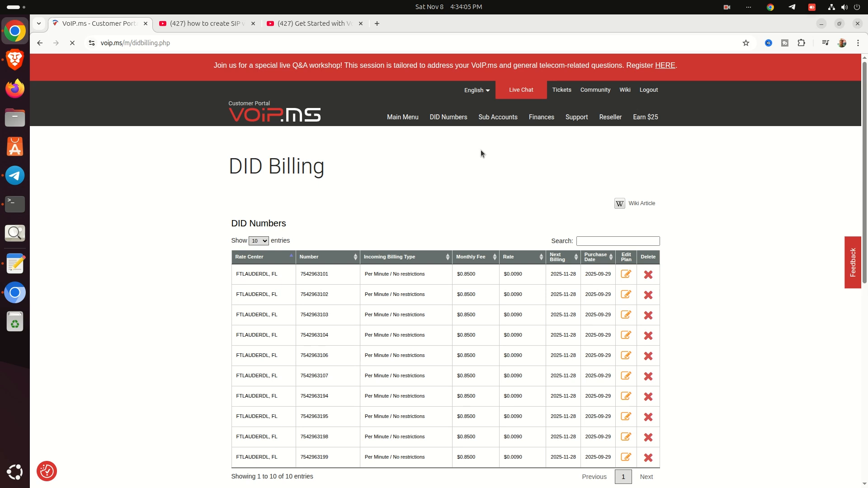
mouse_move(451, 127)
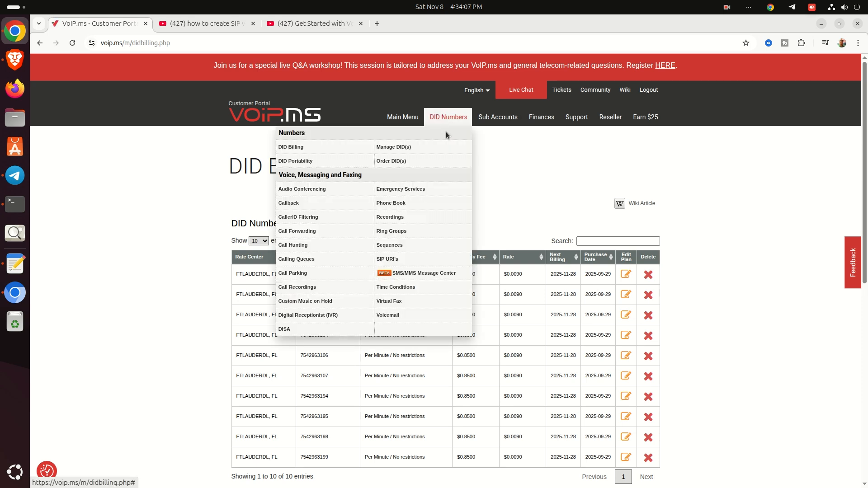
- Open Manage DID(s) and show the Main Account inbound settings (SIP, IP PBX/Asterisk)
click(400, 151)
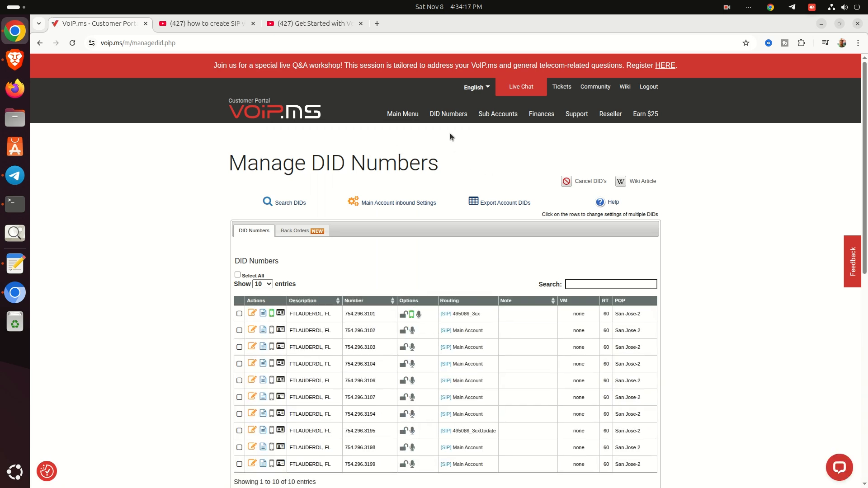
mouse_move(454, 121)
click(379, 203)
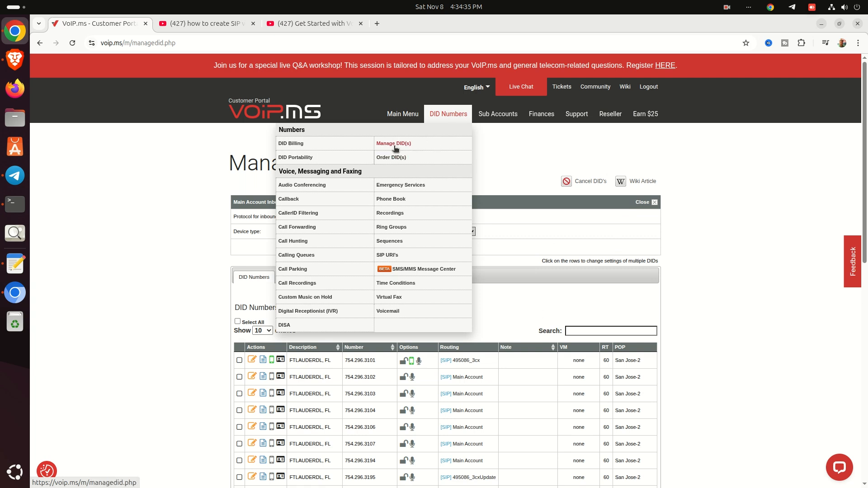
- Start a United States local DID order and browse ratecenters for FLORIDA
click(387, 158)
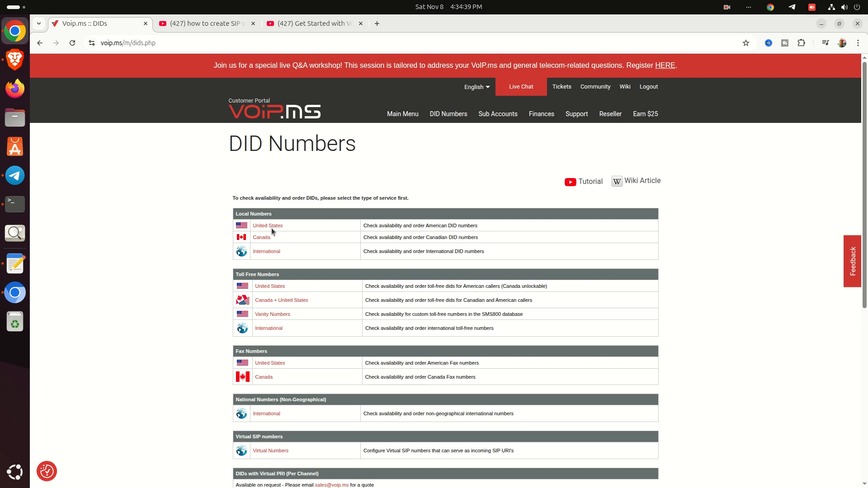
click(272, 226)
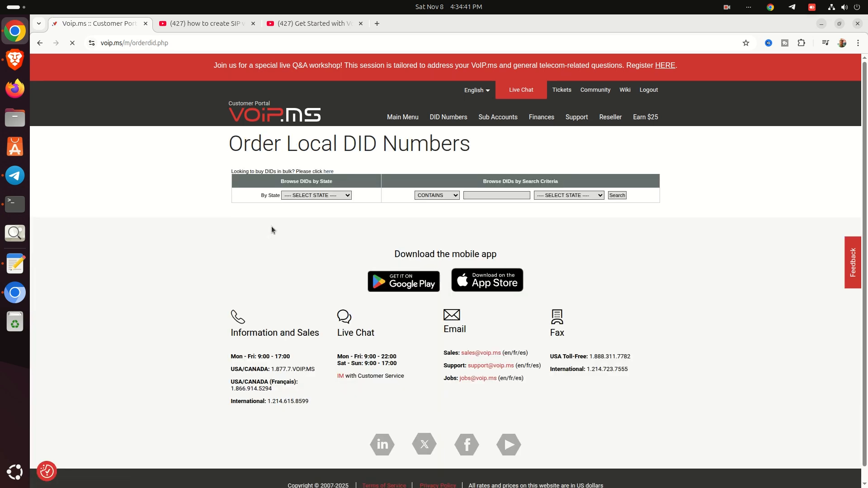
click(316, 195)
scroll(312, 248, down, 8)
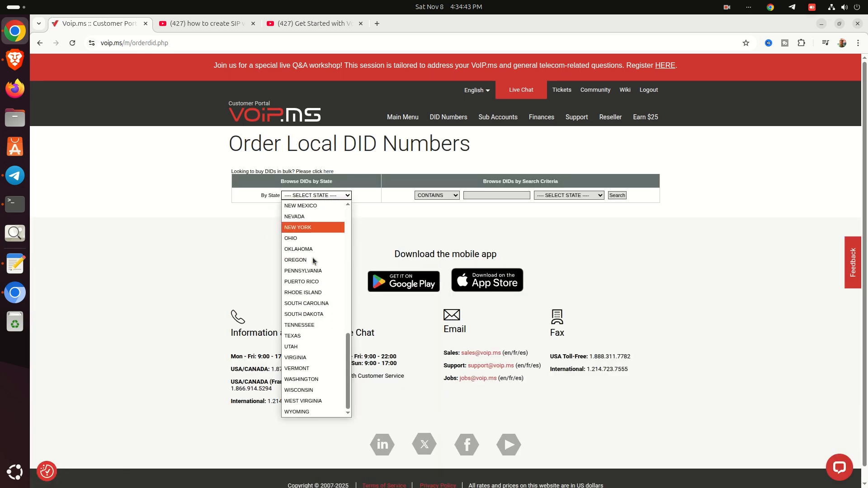
scroll(313, 258, up, 8)
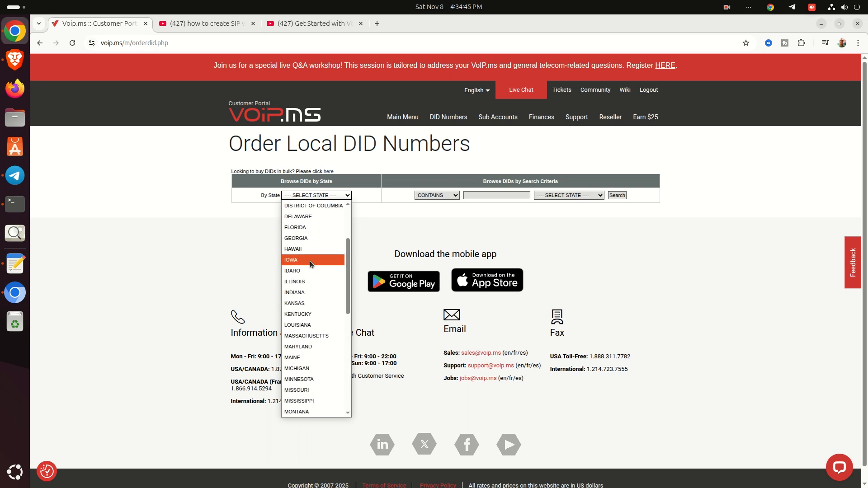
key(f)
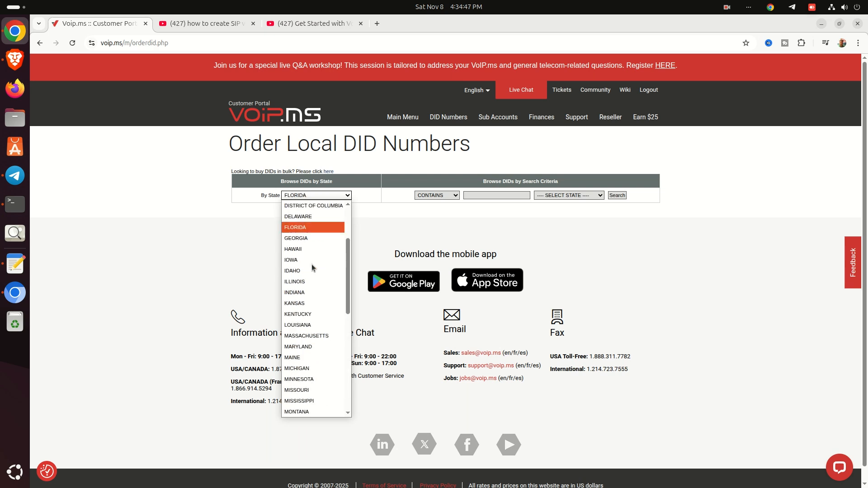
click(330, 229)
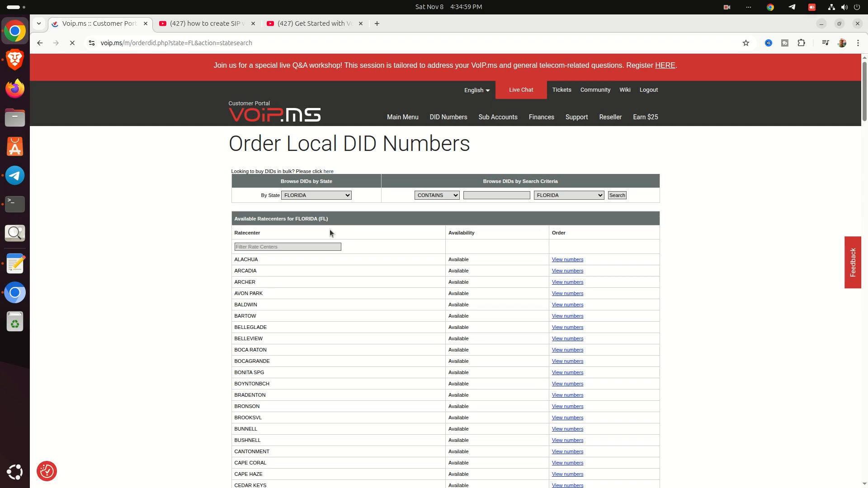
- Search the Florida ratecenter list for 'Mia' and view the available MIAMI numbers
scroll(394, 331, down, 4)
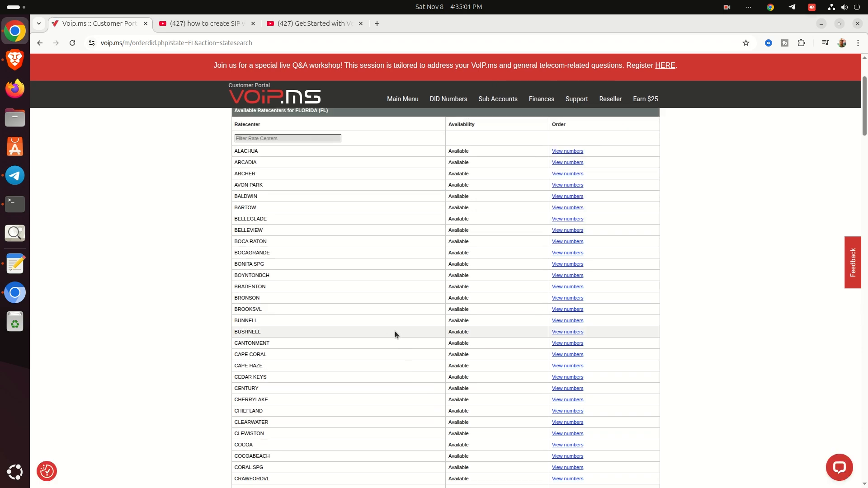
key(ctrl+f)
text(Mia)
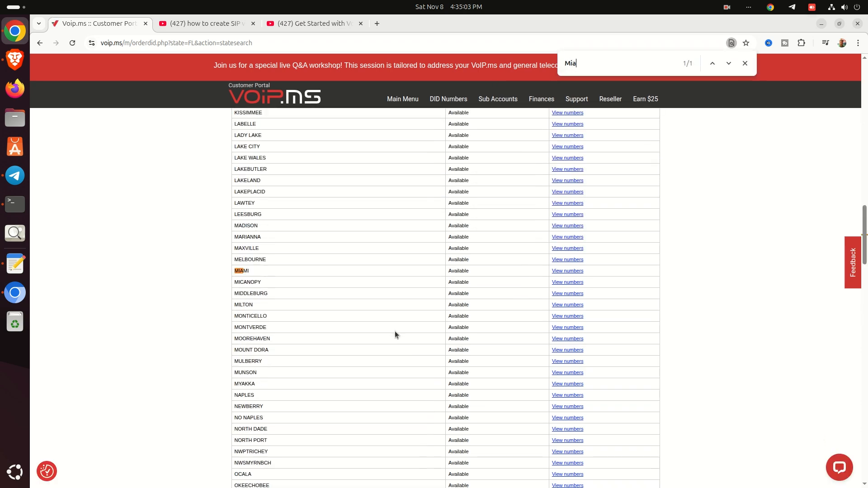
click(568, 271)
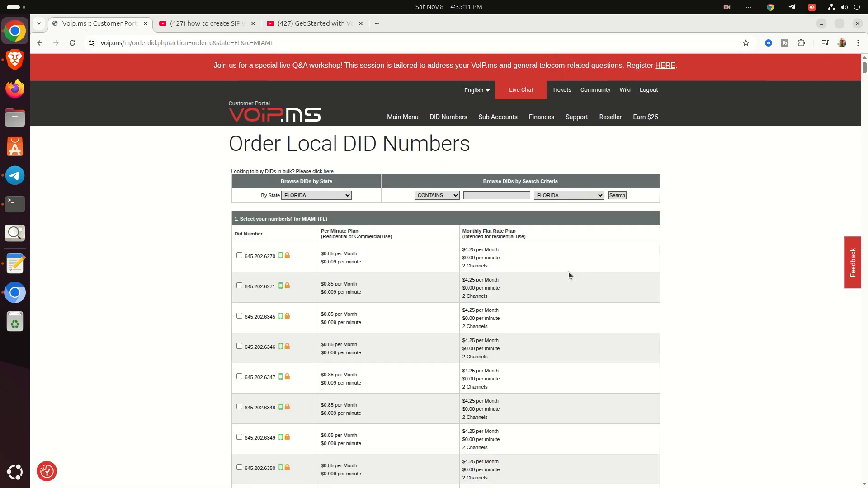
click(239, 257)
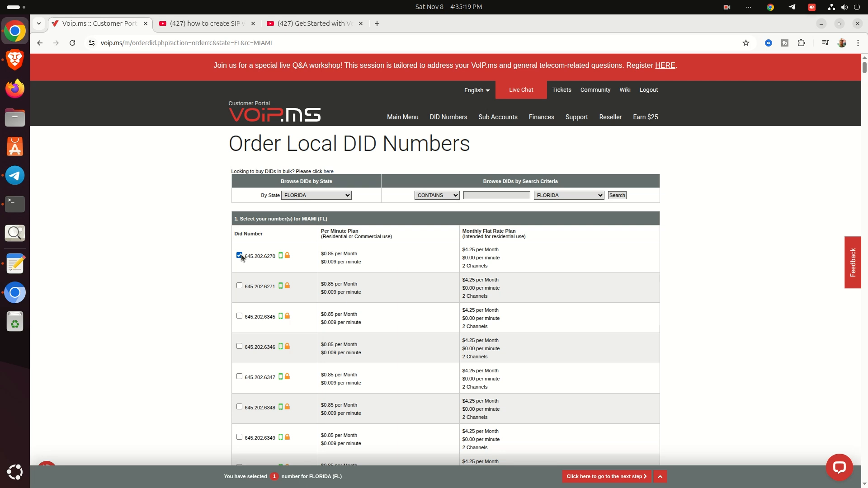
click(239, 285)
scroll(237, 283, down, 2)
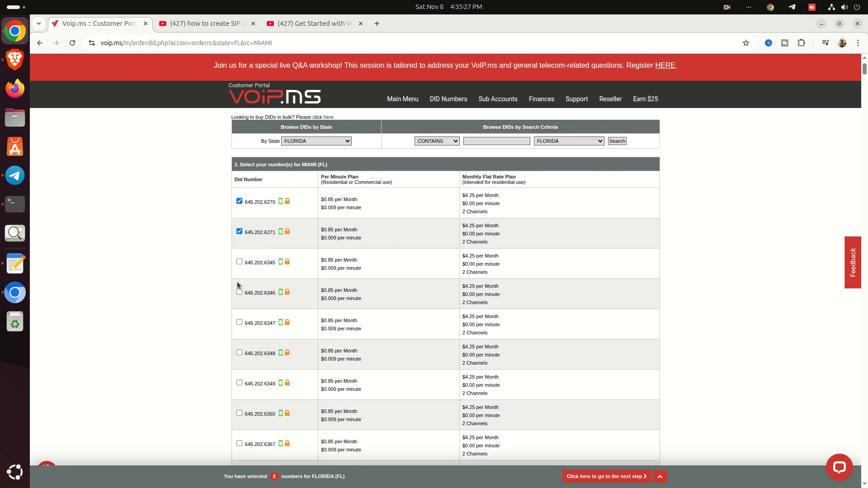
click(239, 263)
scroll(210, 289, down, 10)
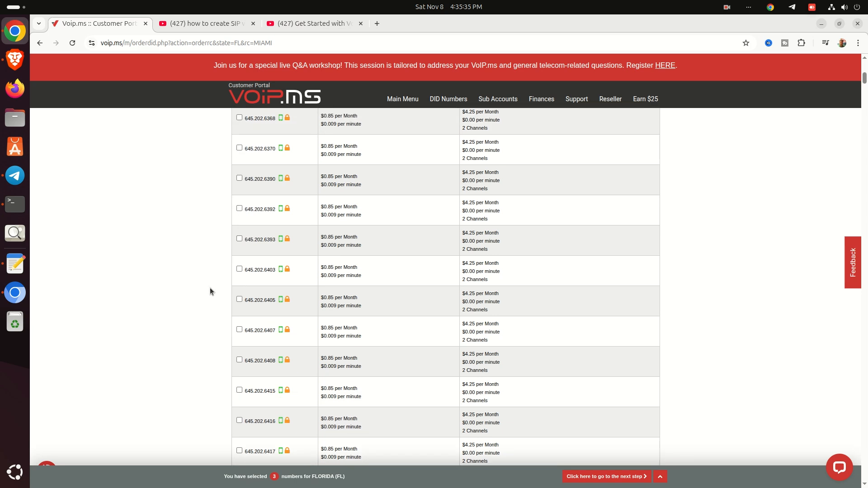
scroll(210, 291, down, 10)
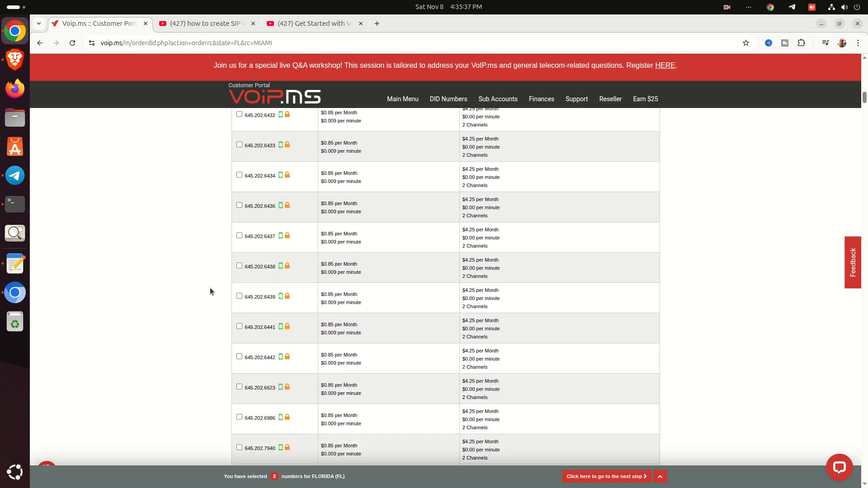
scroll(210, 287, up, 10)
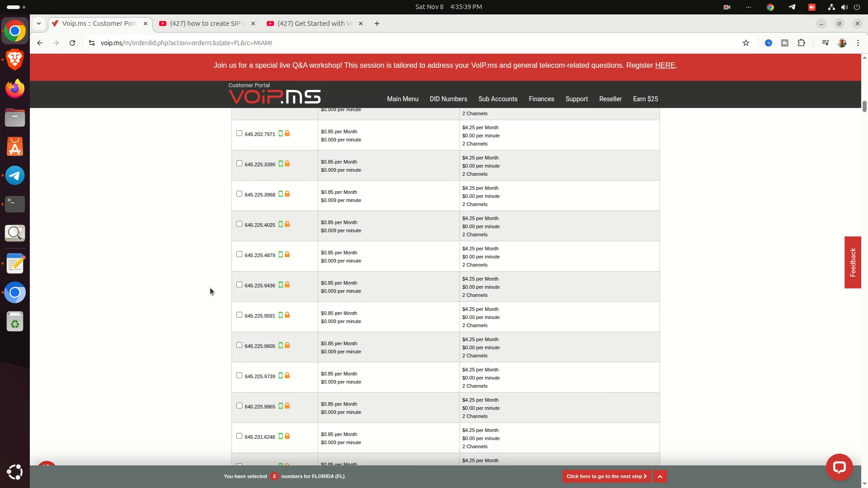
scroll(210, 288, up, 10)
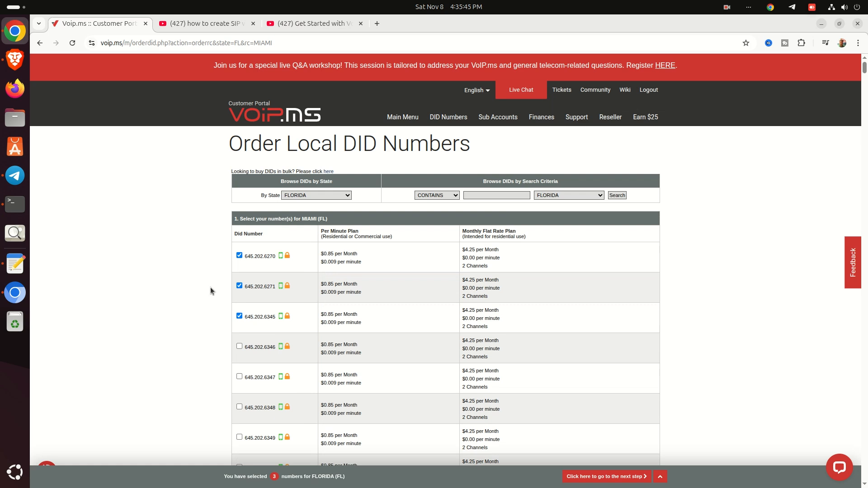
scroll(210, 288, down, 10)
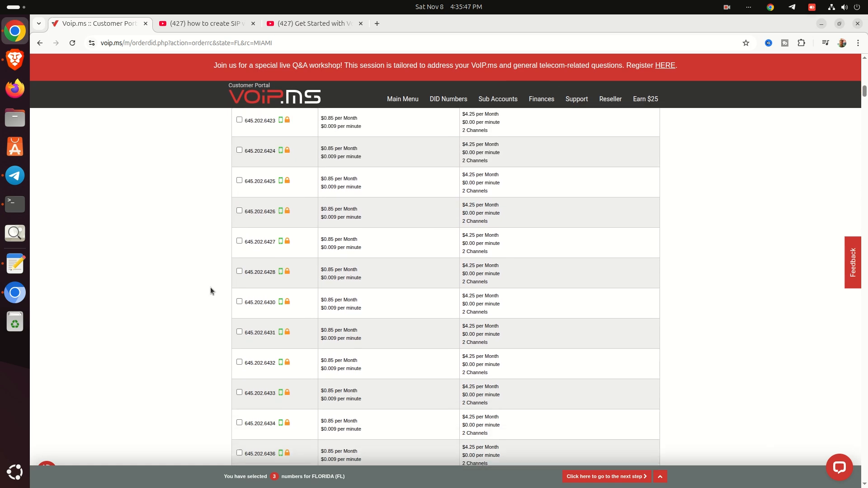
scroll(211, 288, down, 10)
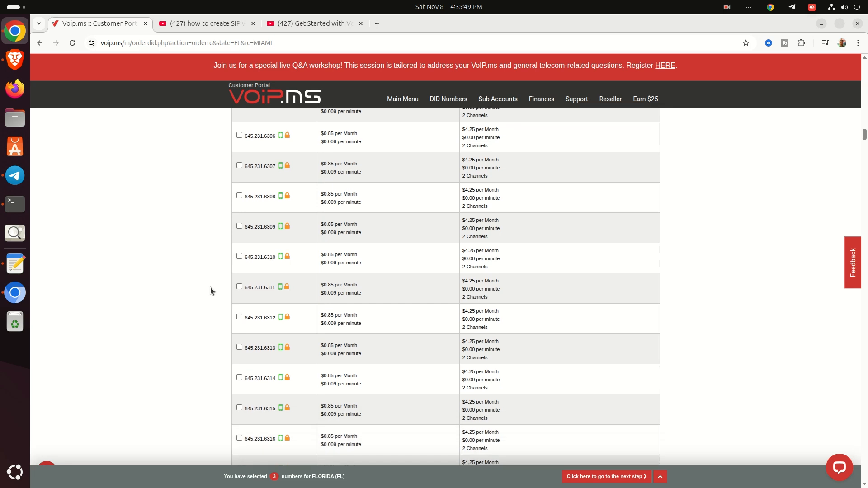
scroll(211, 291, down, 10)
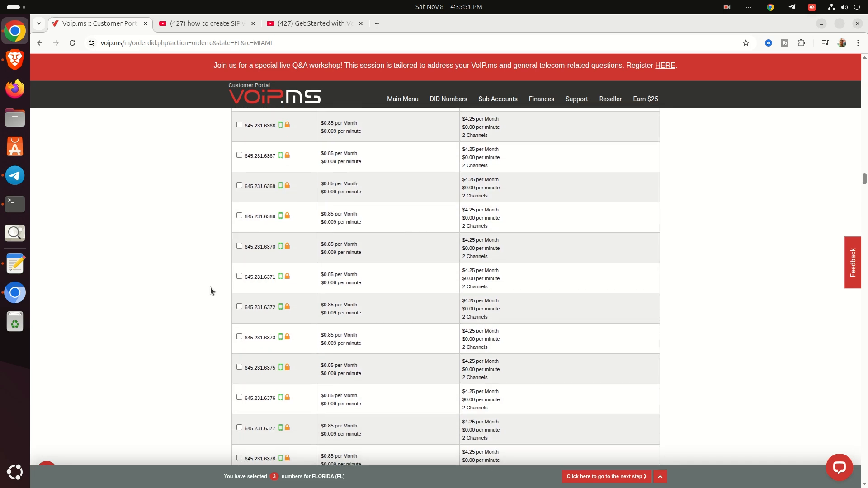
scroll(210, 290, down, 6)
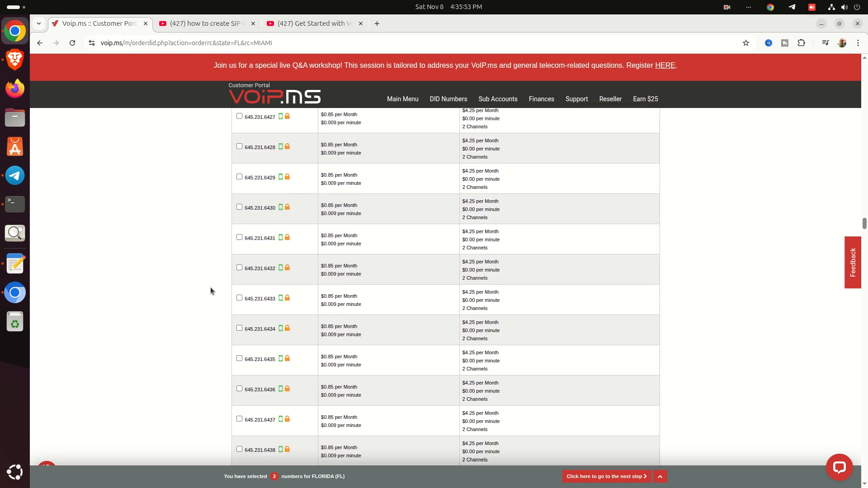
scroll(211, 291, up, 13)
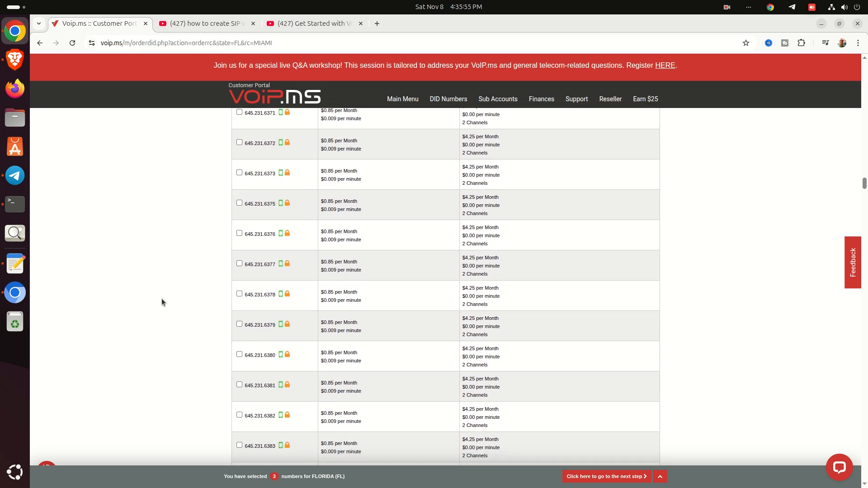
scroll(159, 299, up, 10)
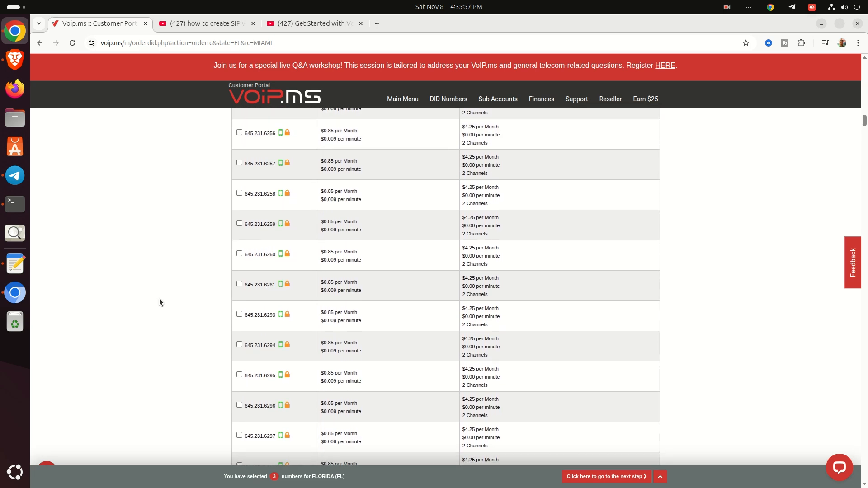
scroll(159, 301, up, 10)
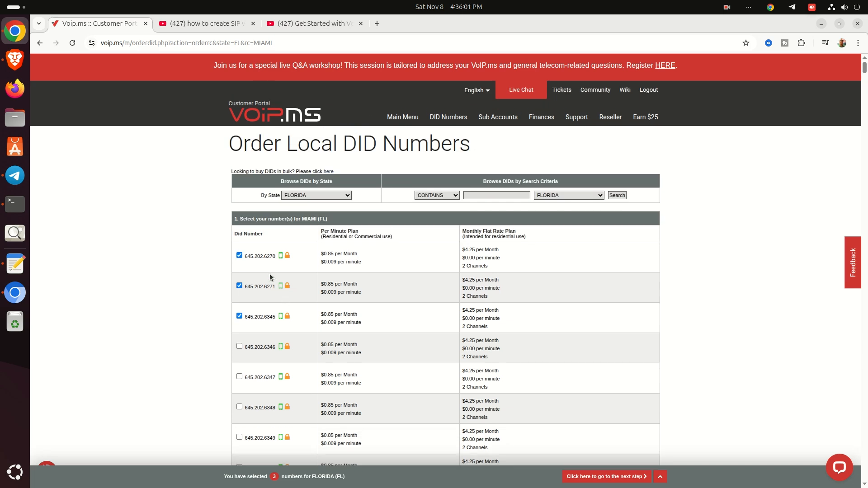
scroll(266, 267, down, 10)
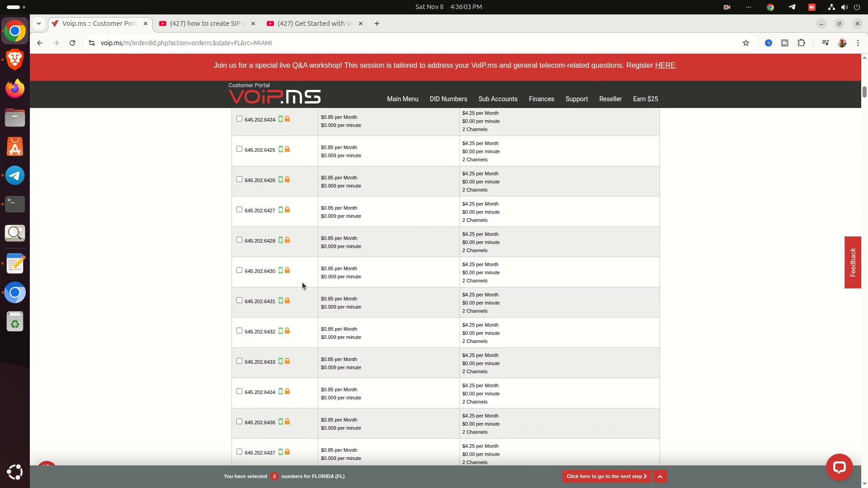
scroll(305, 289, down, 10)
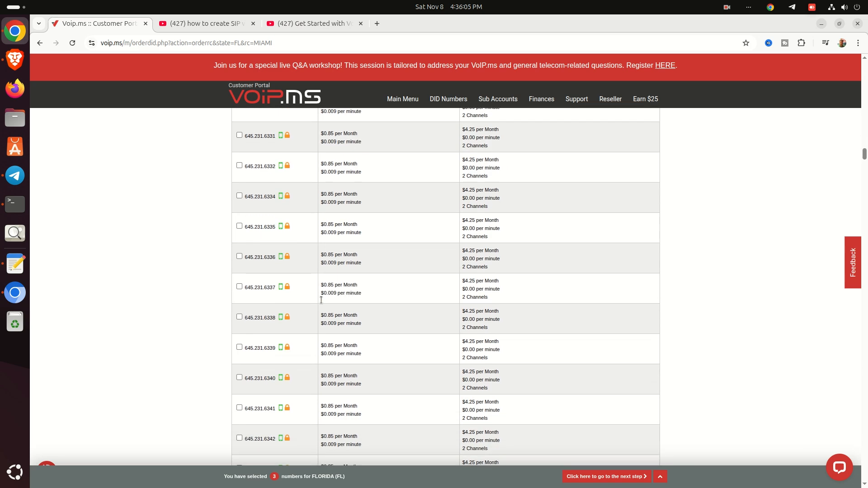
scroll(329, 302, down, 10)
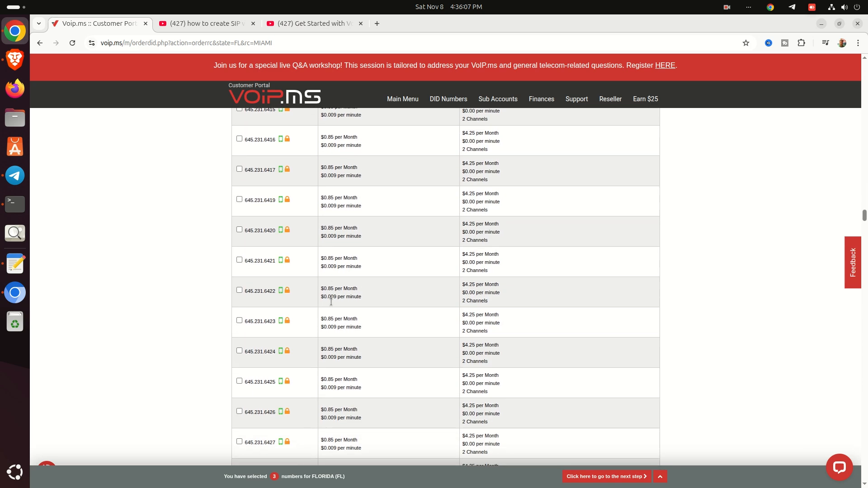
scroll(333, 307, down, 10)
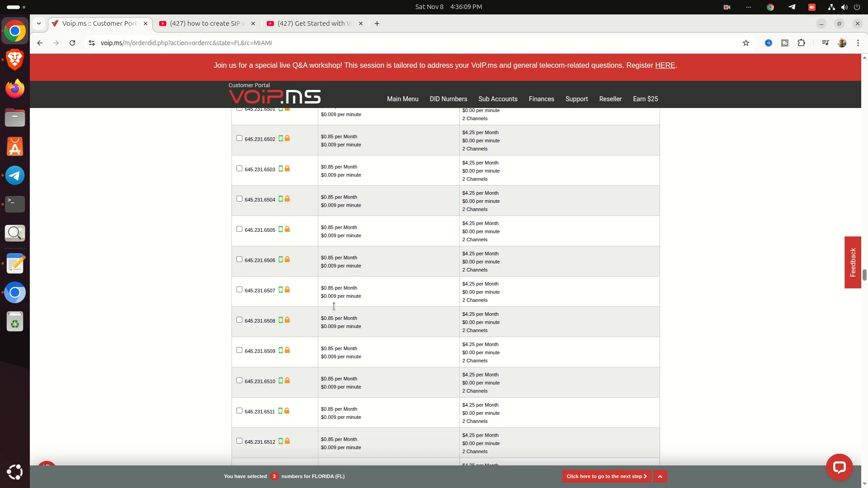
scroll(335, 308, down, 10)
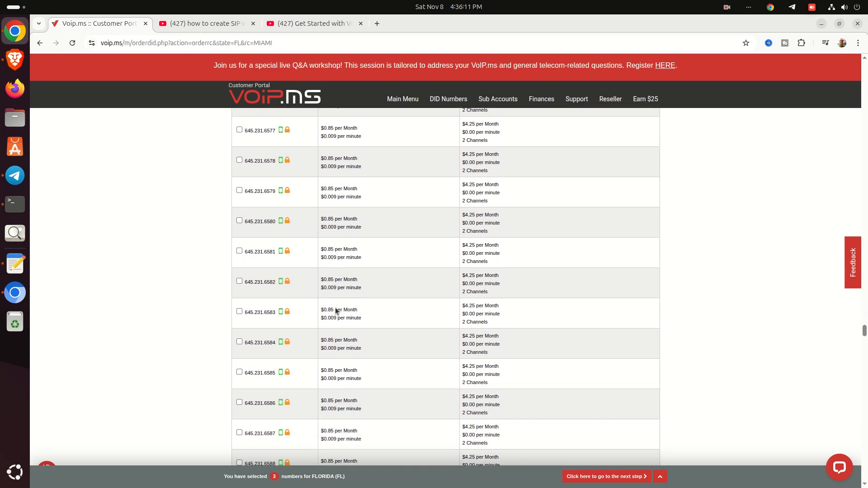
scroll(336, 310, down, 10)
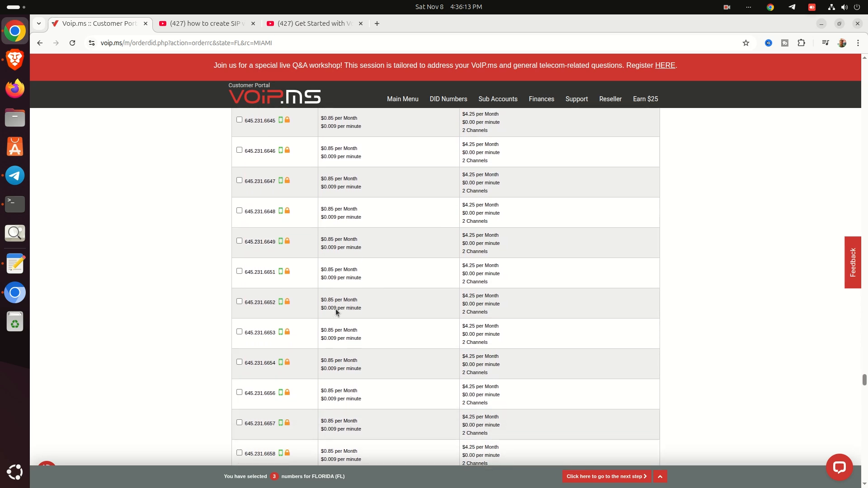
scroll(335, 310, down, 15)
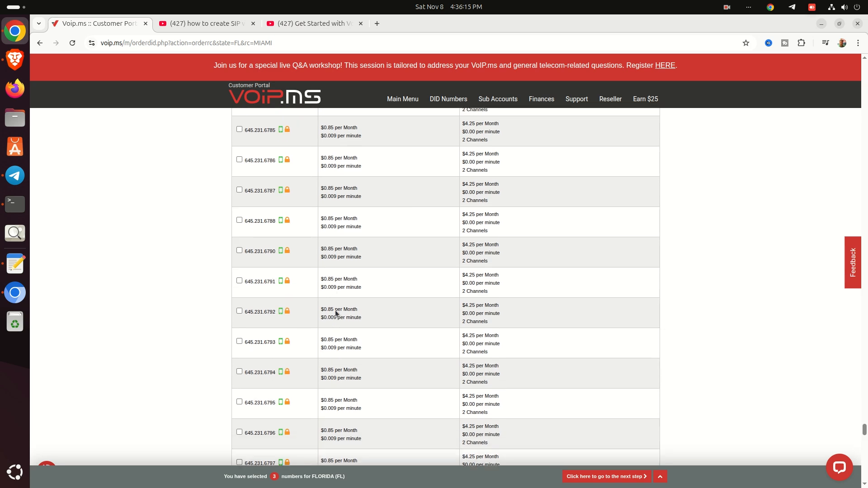
scroll(335, 310, down, 5)
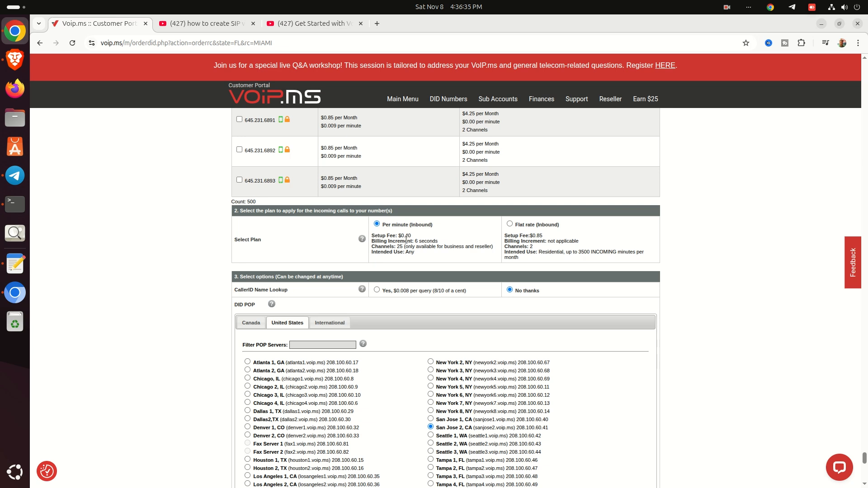
- Choose Tampa 1, FL as DID POP and paste tampa1.voip.ms into a new browser tab
scroll(405, 240, down, 3)
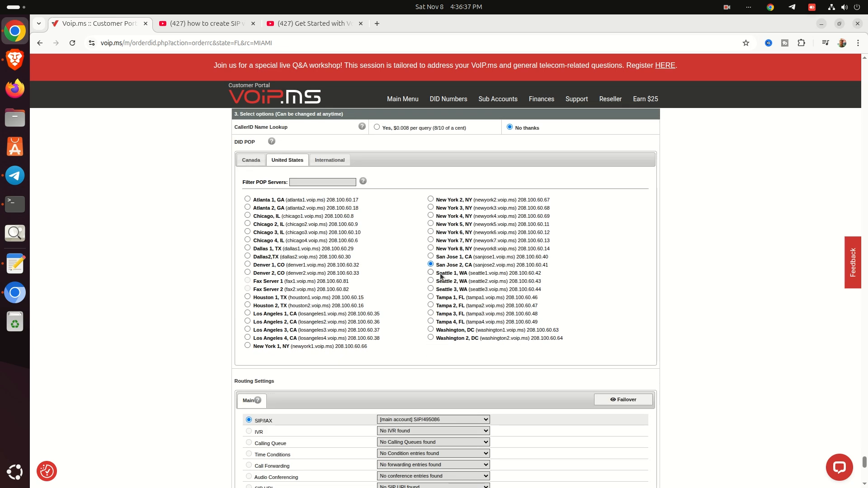
click(431, 297)
drag(498, 297, 501, 297)
key(ctrl+c)
key(ctrl+t)
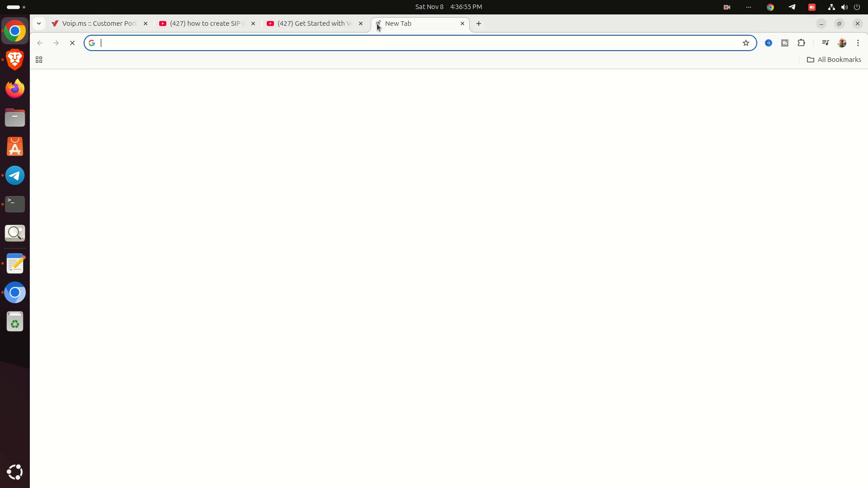
key(ctrl+v)
click(83, 20)
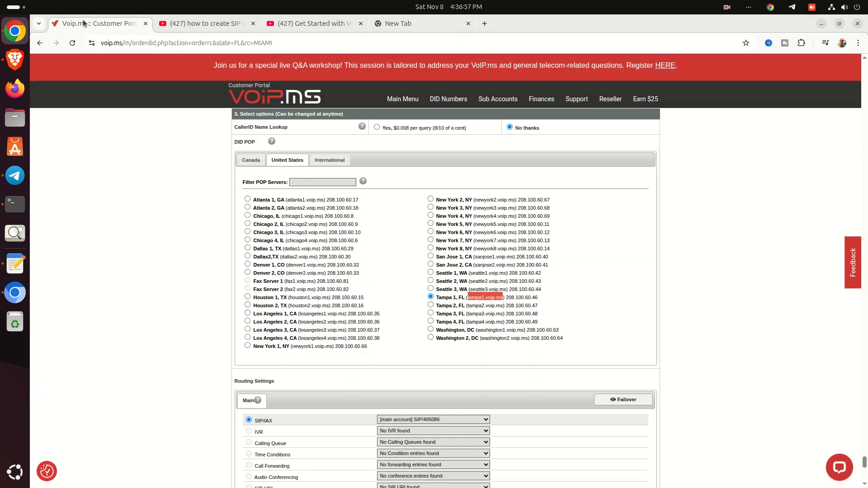
scroll(472, 324, down, 3)
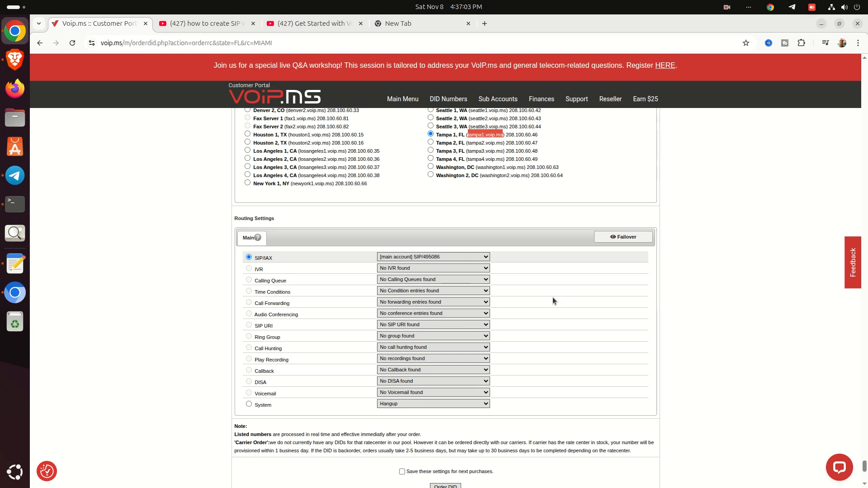
scroll(553, 300, down, 3)
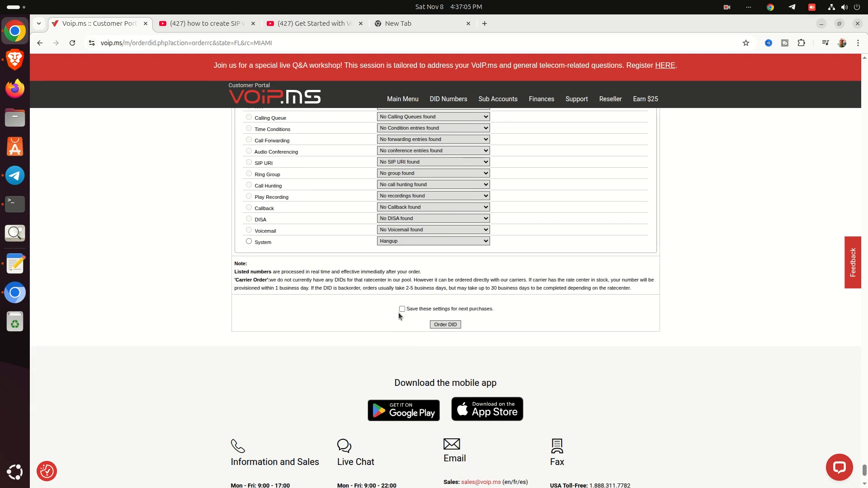
- Submit the order, screenshot the $3.75 confirmation, and confirm the three Miami numbers
click(440, 325)
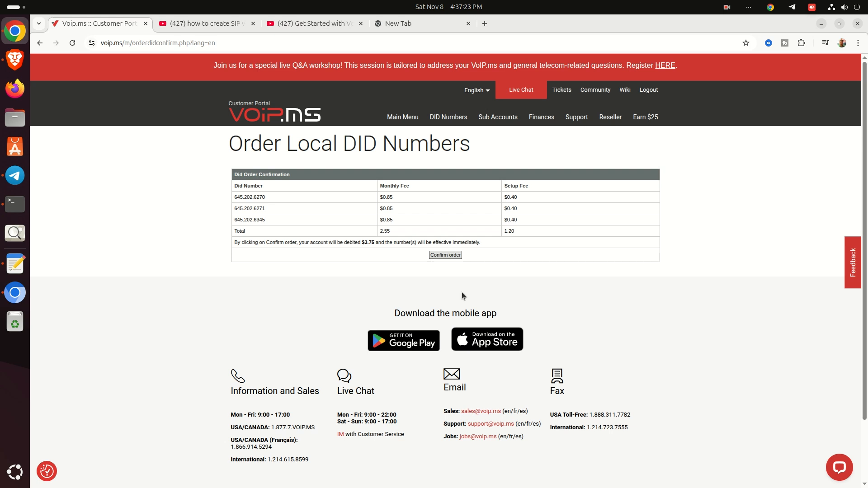
key(Print)
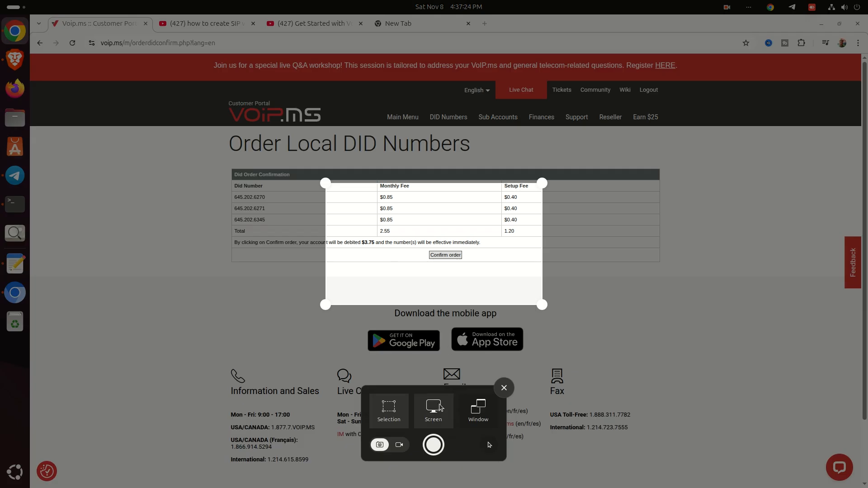
click(440, 408)
key(Return)
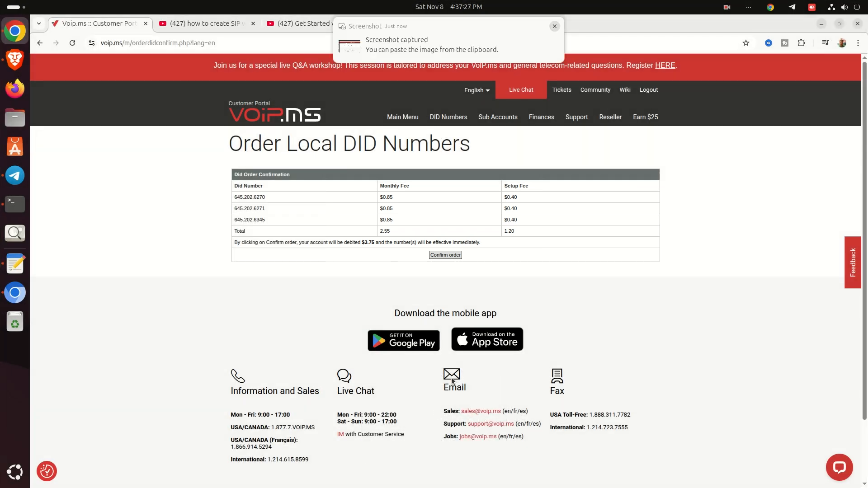
click(445, 256)
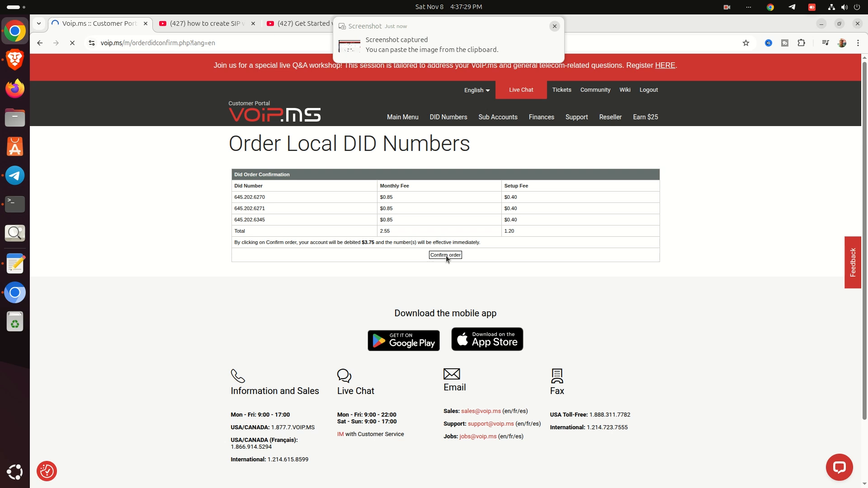